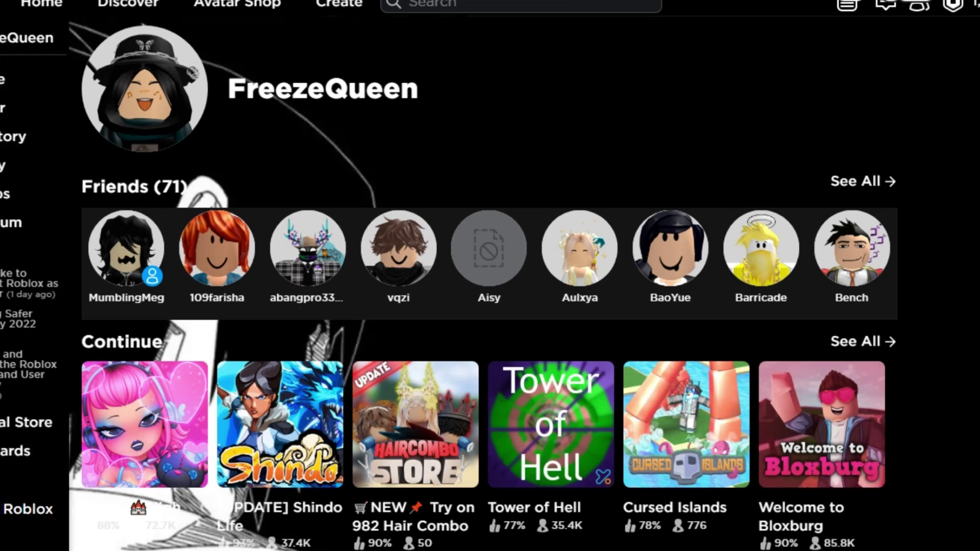
# Open the Freeze ######## group page and show its Store section.
pyautogui.click(217, 266)
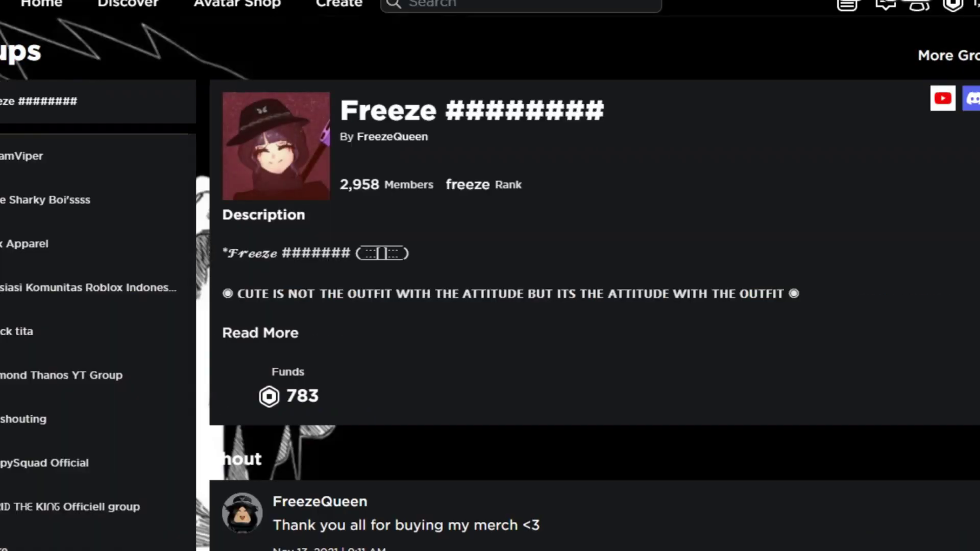
pyautogui.scroll(-10, 491, 291)
pyautogui.scroll(5, 490, 291)
pyautogui.click(924, 409)
pyautogui.click(720, 409)
pyautogui.scroll(-5, 490, 291)
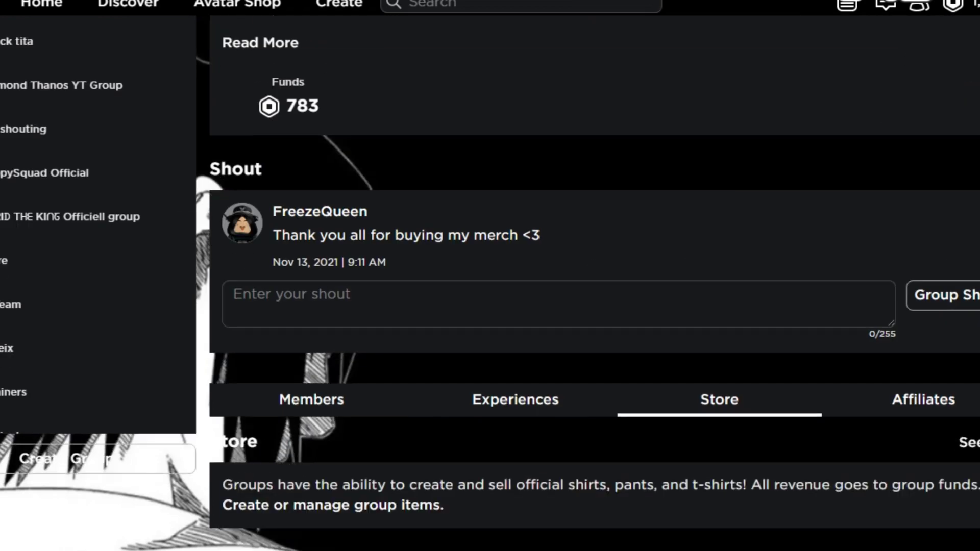
# Examine the clothing items and prices in the group's store, and look through the list of joined groups.
pyautogui.scroll(-5, 490, 276)
pyautogui.scroll(10, 491, 276)
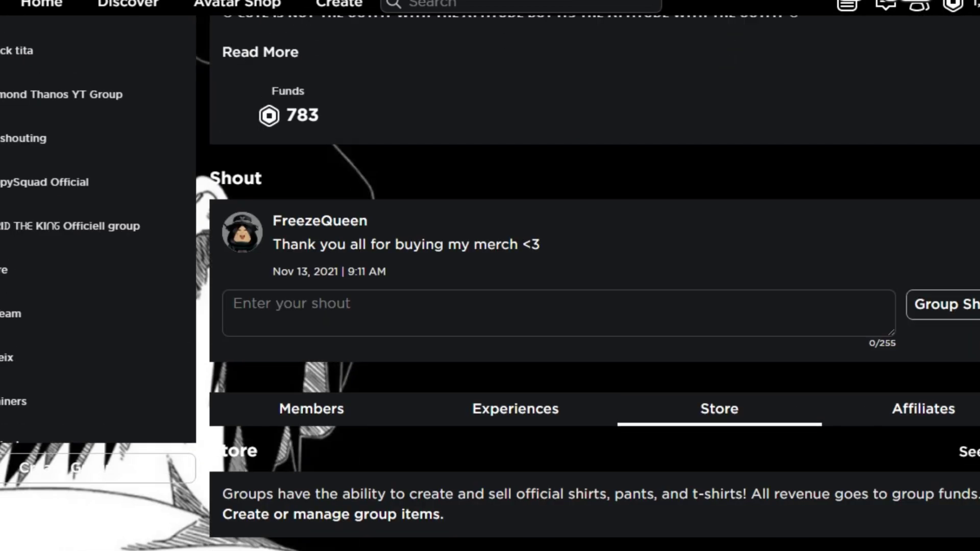
pyautogui.scroll(-6, 490, 291)
pyautogui.scroll(1, 490, 291)
pyautogui.scroll(-3, 490, 291)
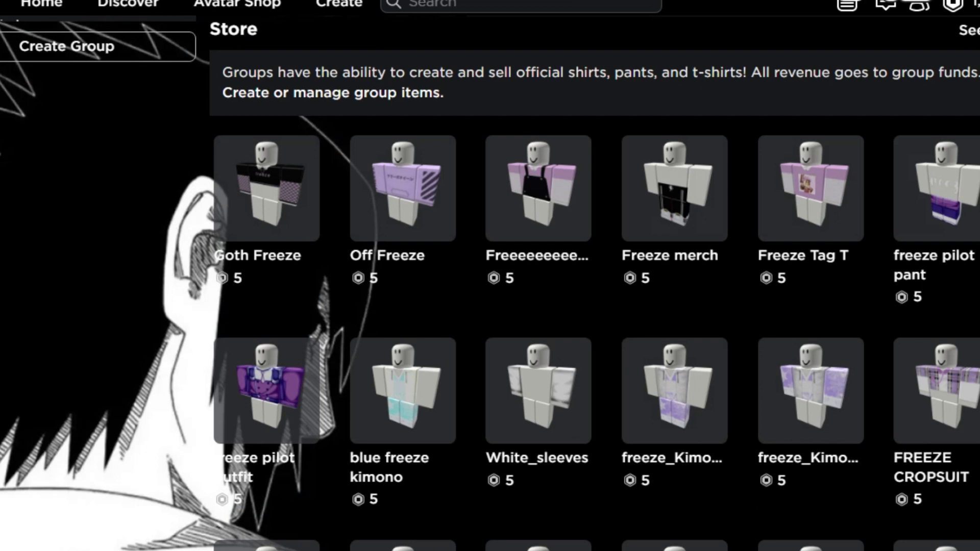
pyautogui.scroll(-5, 531, 276)
pyautogui.scroll(-3, 531, 275)
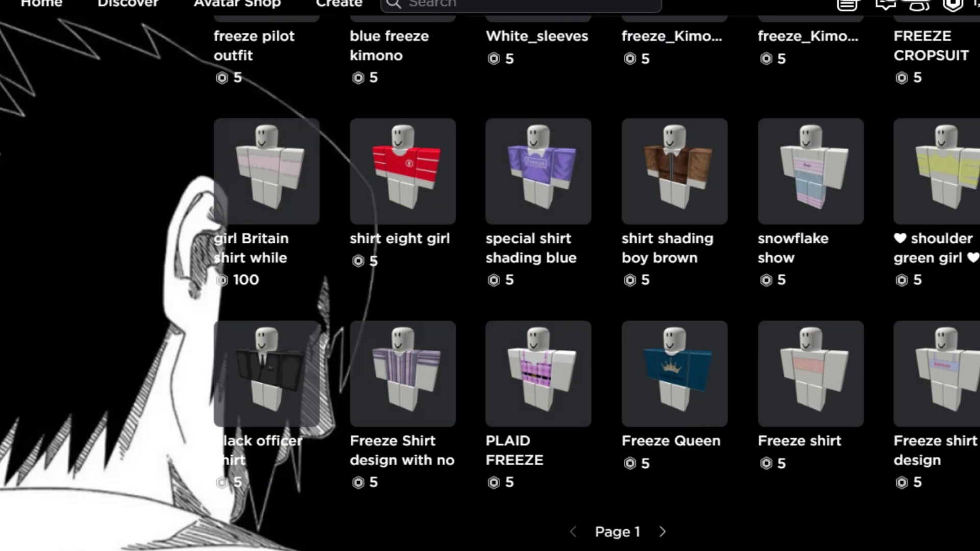
pyautogui.scroll(10, 531, 276)
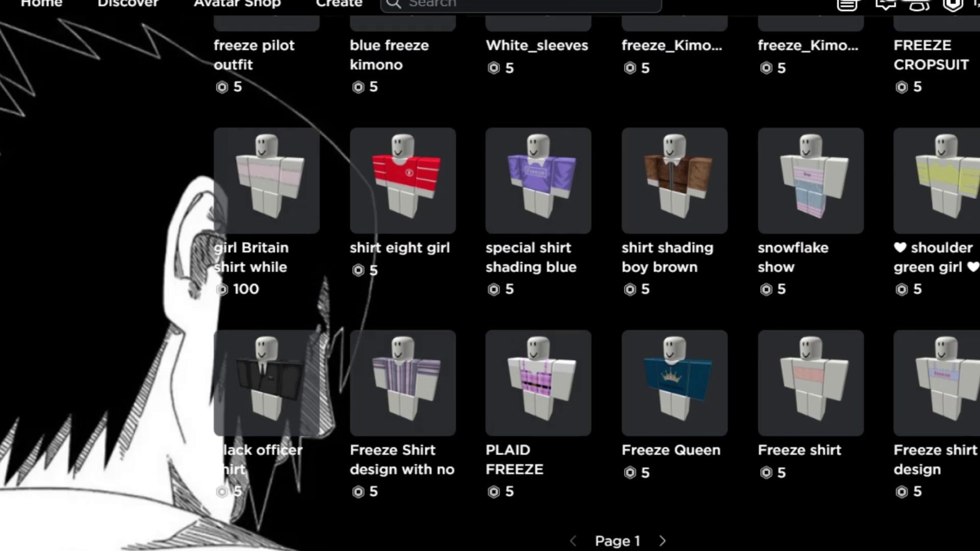
pyautogui.scroll(-10, 531, 276)
pyautogui.scroll(10, 531, 276)
pyautogui.scroll(-5, 595, 283)
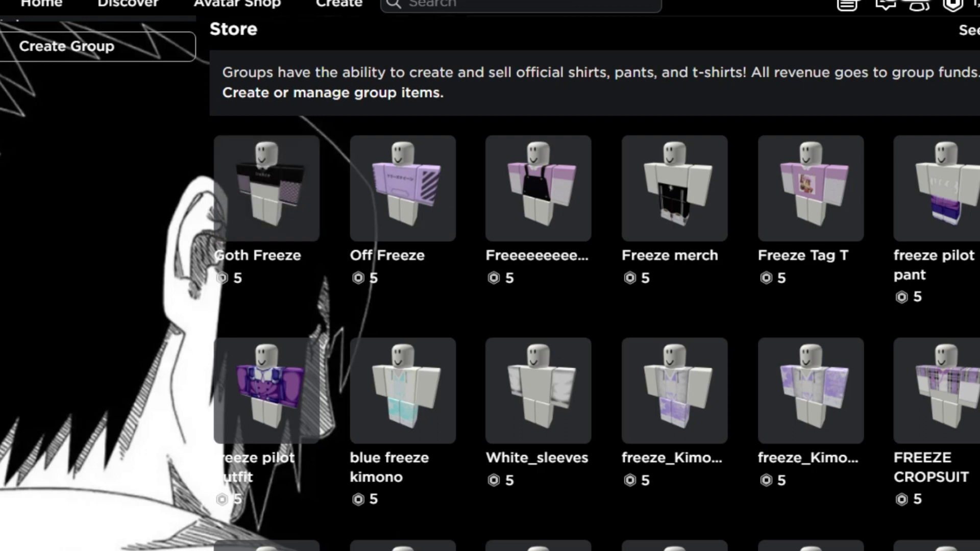
pyautogui.scroll(10, 595, 284)
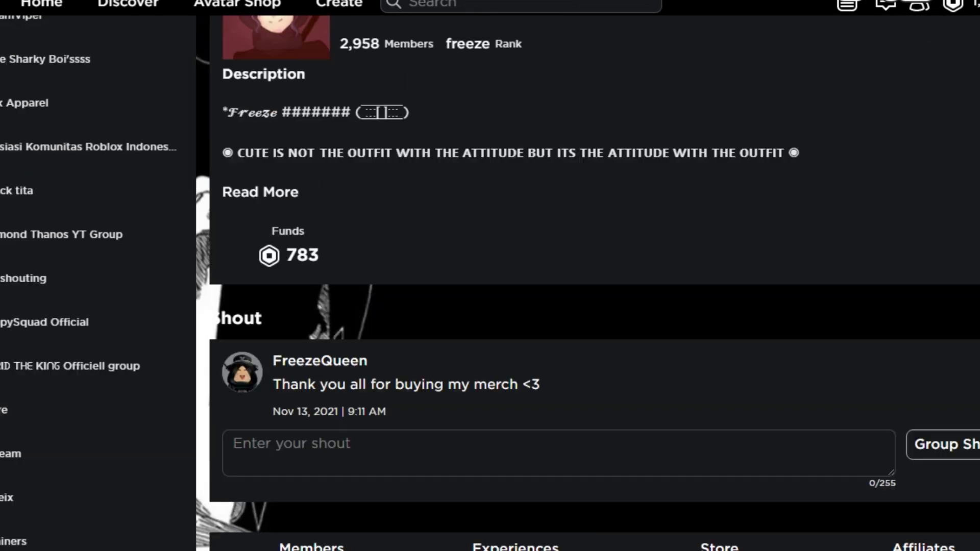
pyautogui.scroll(-3, 97, 283)
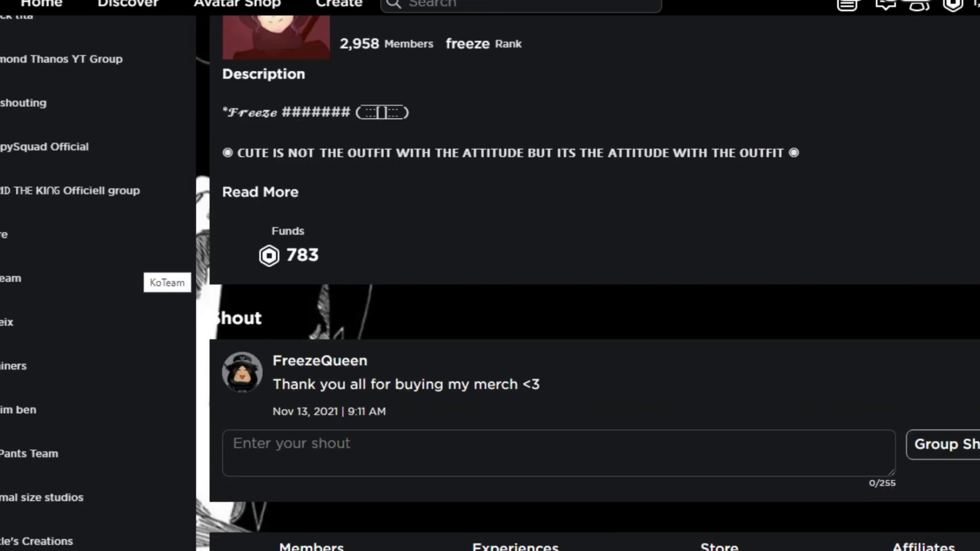
pyautogui.scroll(-5, 79, 283)
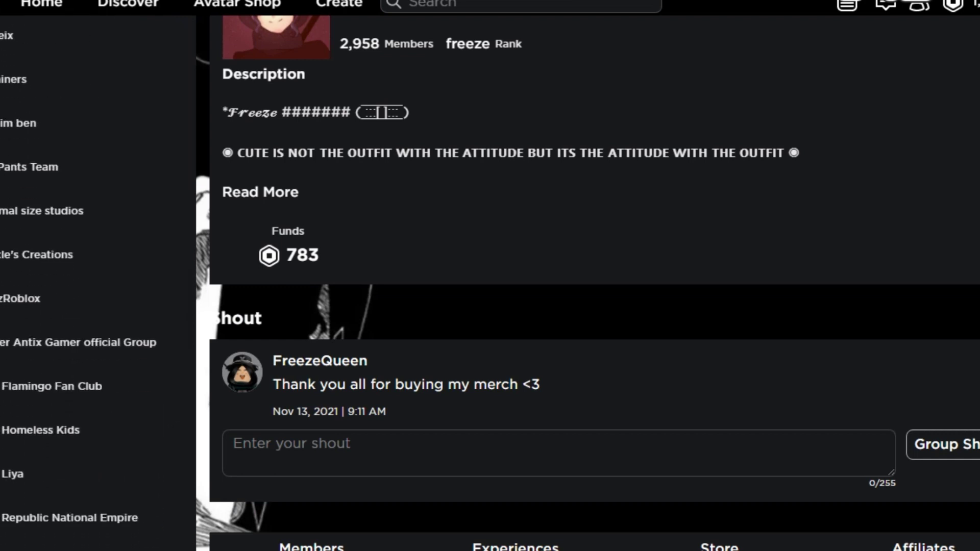
pyautogui.scroll(-1, 79, 283)
pyautogui.scroll(-11, 490, 283)
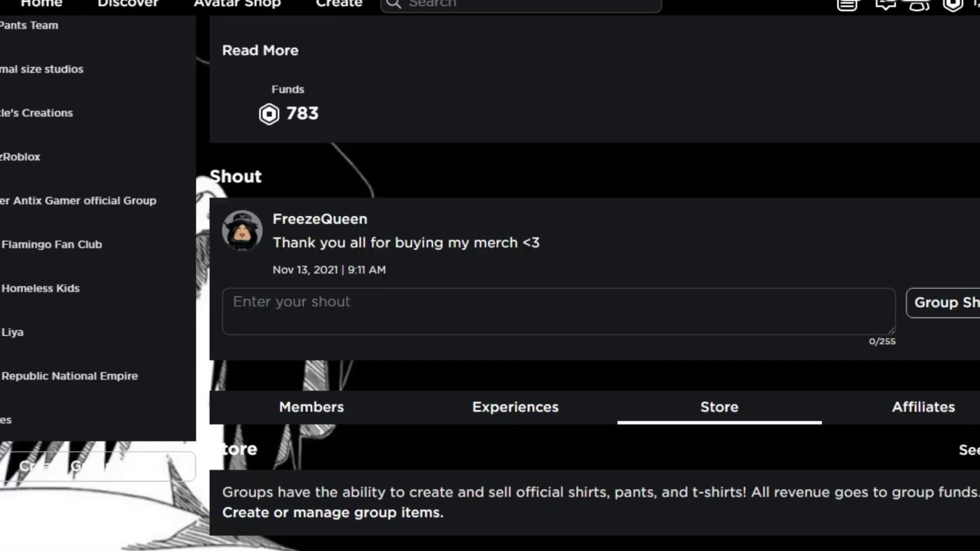
pyautogui.scroll(14, 490, 283)
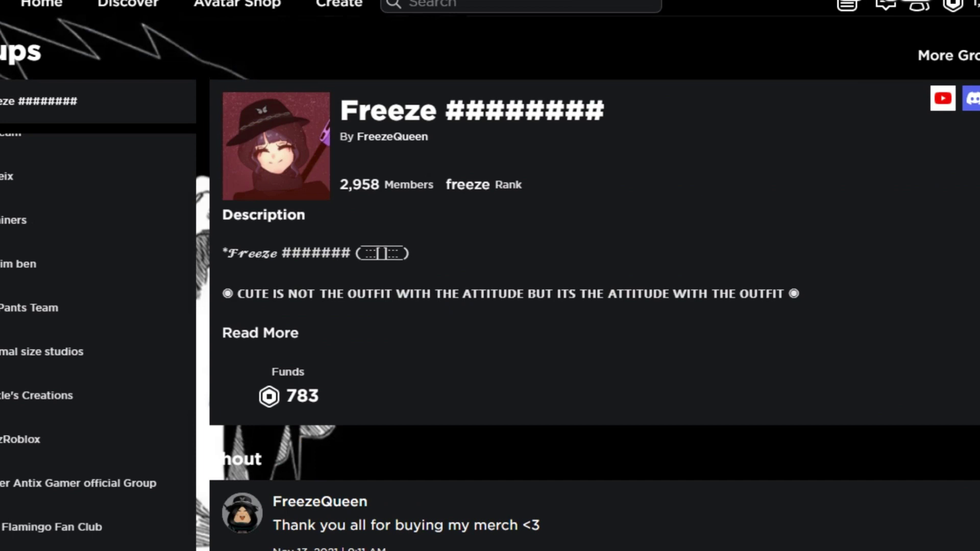
# Show the account's Robux transactions filtered to Sales of Goods and review the sold items.
pyautogui.click(952, 6)
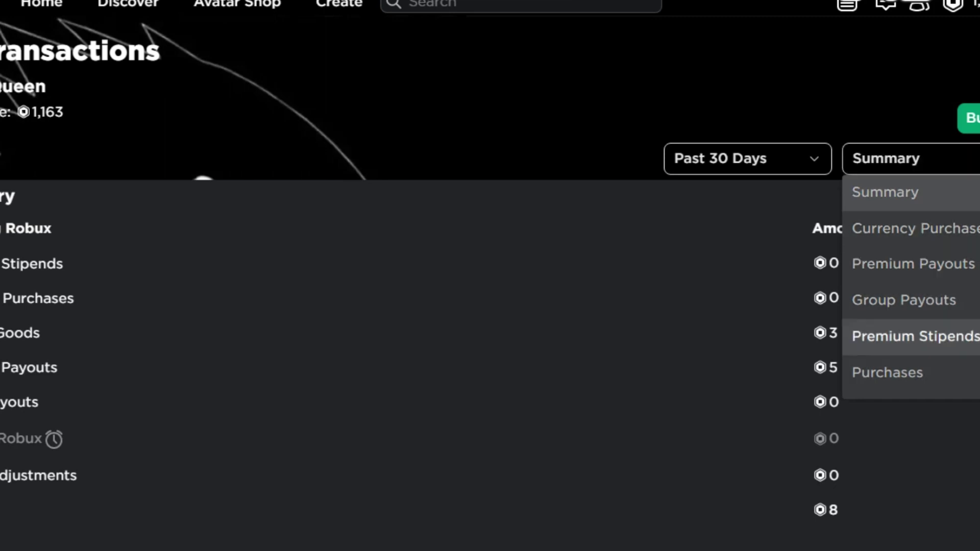
pyautogui.scroll(-2, 911, 337)
pyautogui.click(905, 344)
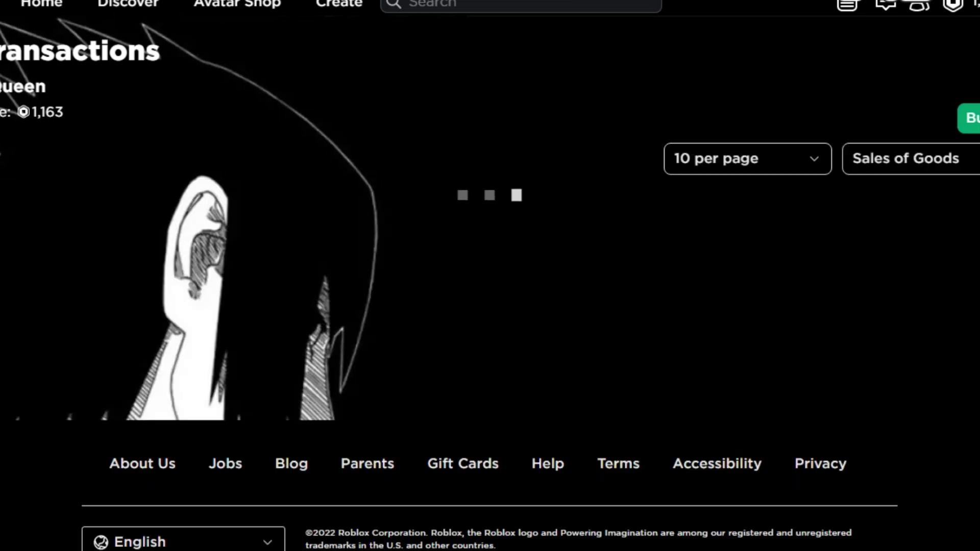
pyautogui.scroll(-10, 490, 280)
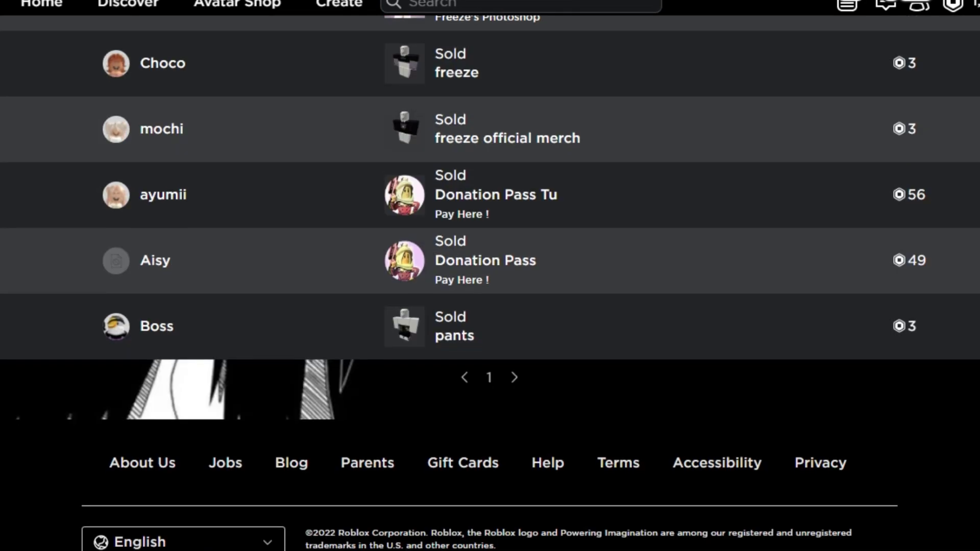
pyautogui.scroll(10, 485, 261)
pyautogui.scroll(-10, 485, 260)
pyautogui.scroll(10, 490, 281)
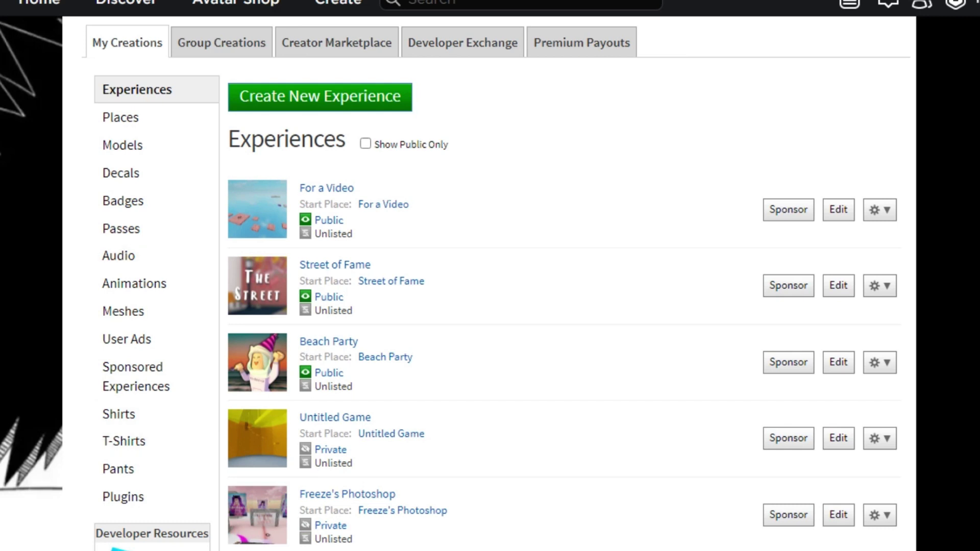
# Show the T-Shirts among the account's creations and open the configuration of the one created 2/18/2022.
pyautogui.click(124, 441)
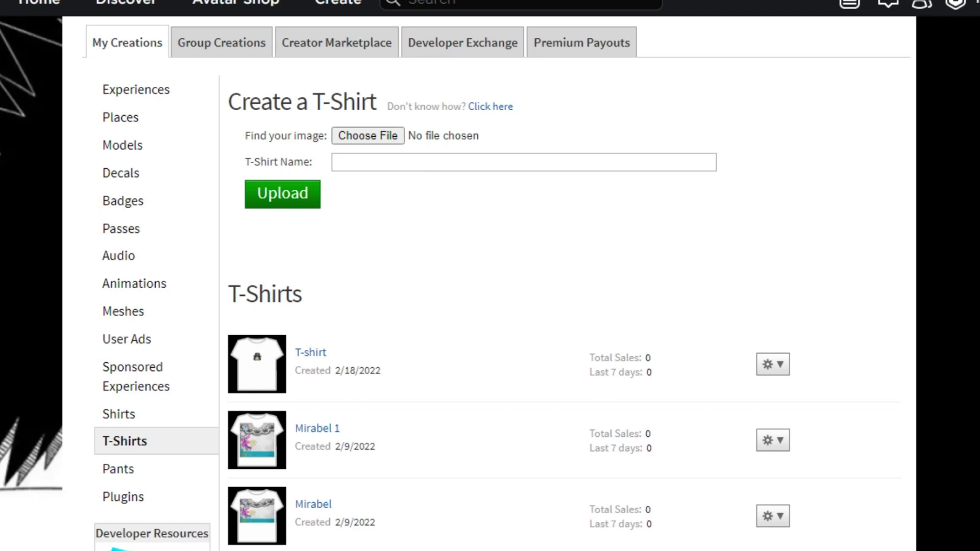
pyautogui.scroll(-3, 490, 283)
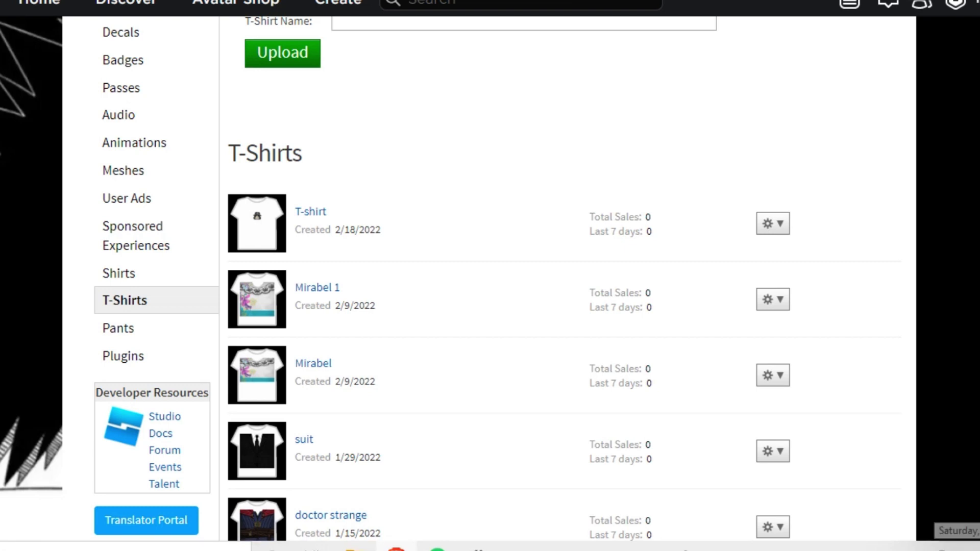
pyautogui.click(773, 223)
pyautogui.click(712, 253)
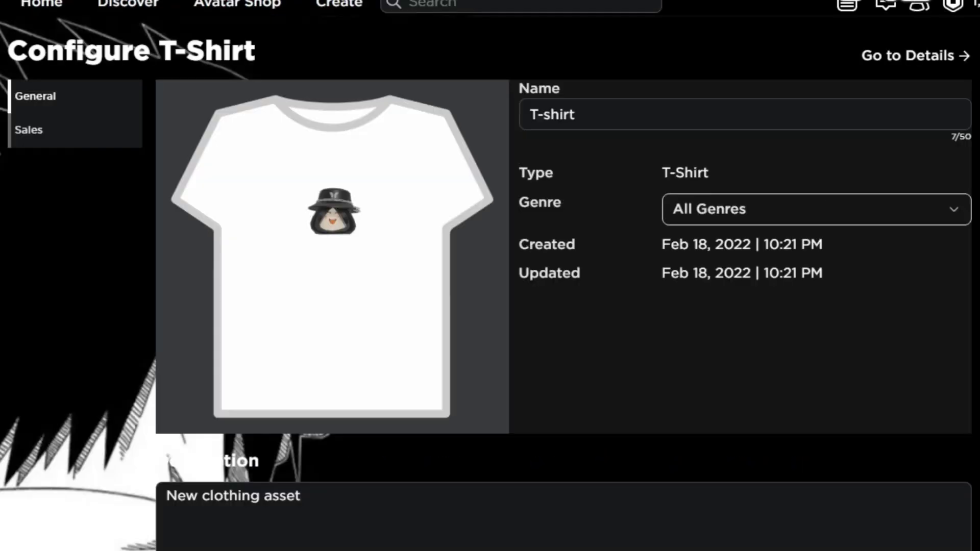
# Try to put the T-shirt on sale for 2 Robux and return to the T-Shirts creations list.
pyautogui.click(28, 129)
pyautogui.click(942, 102)
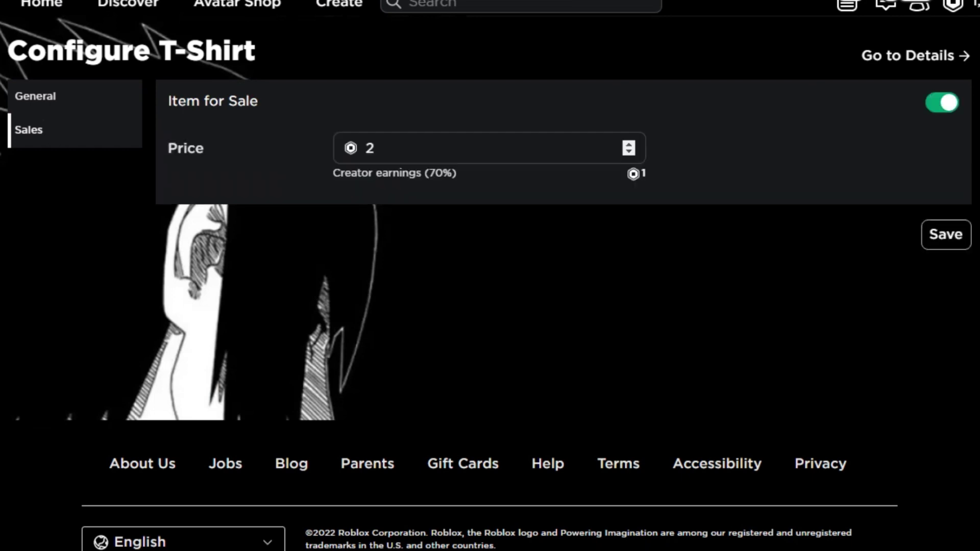
pyautogui.click(946, 234)
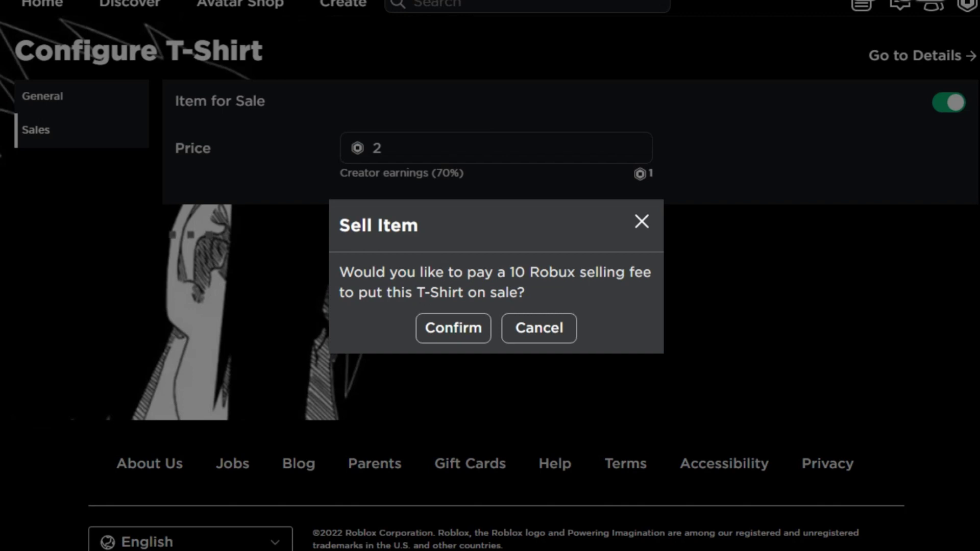
pyautogui.press('Return')
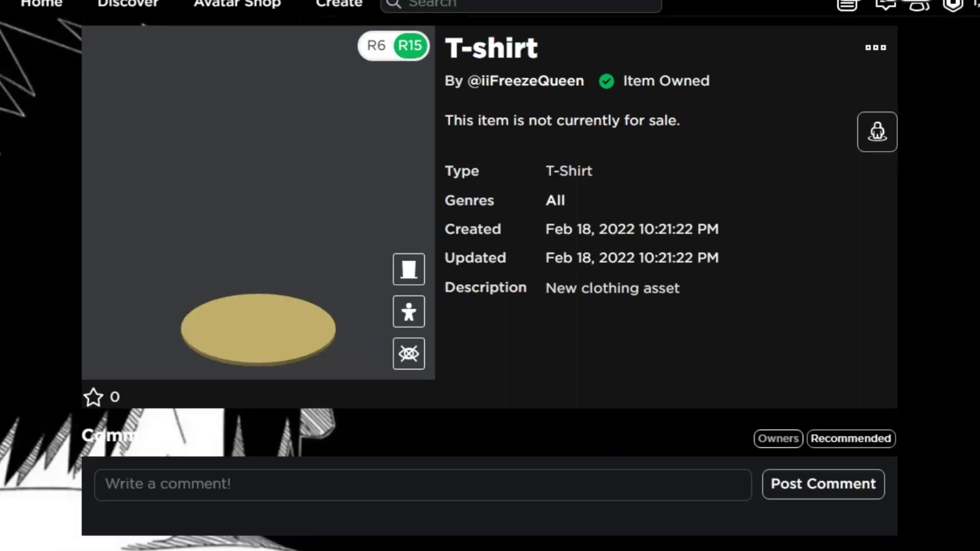
pyautogui.hotkey('alt', 'Left')
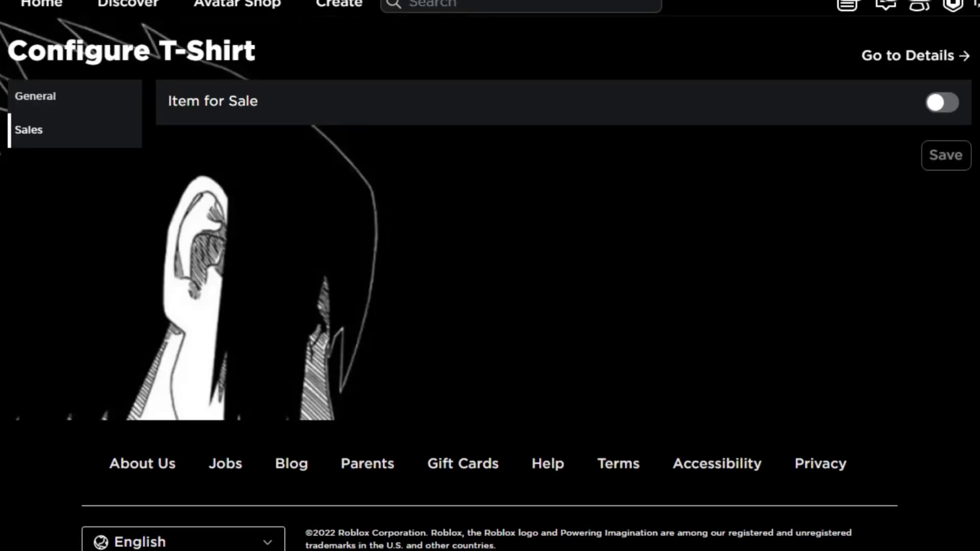
pyautogui.hotkey('alt', 'Left')
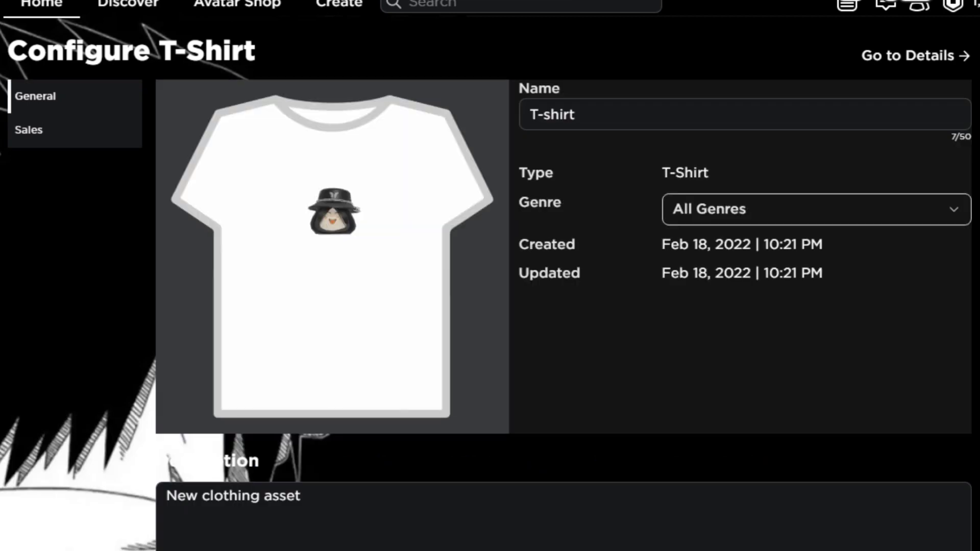
pyautogui.hotkey('alt', 'Left')
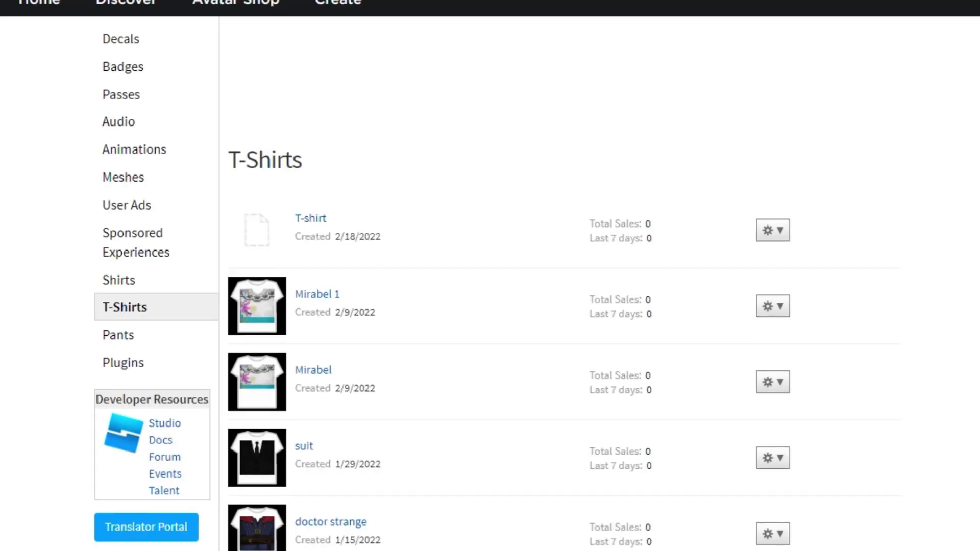
# Look over the T-Shirts list, and show the Shirts creations page with its upload form and existing shirts.
pyautogui.scroll(-8, 497, 283)
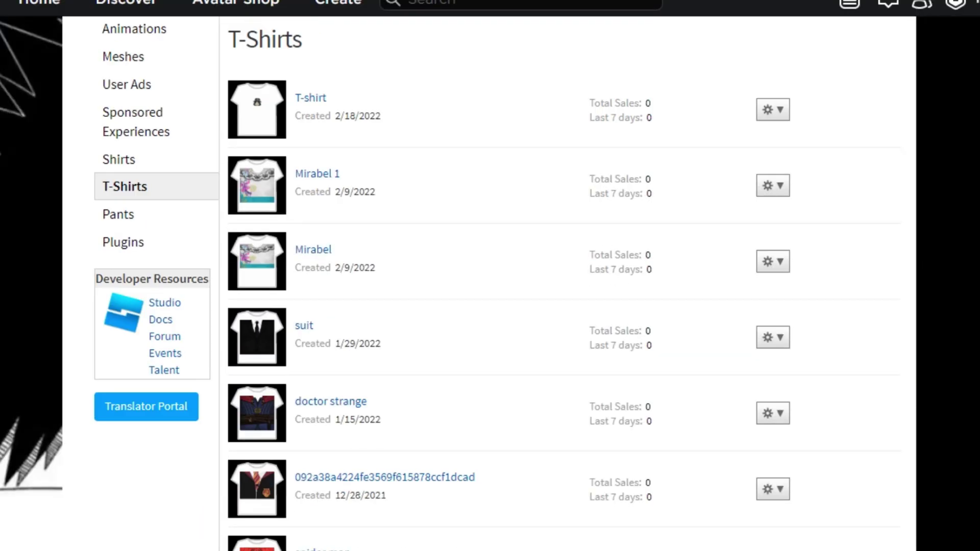
pyautogui.scroll(11, 496, 284)
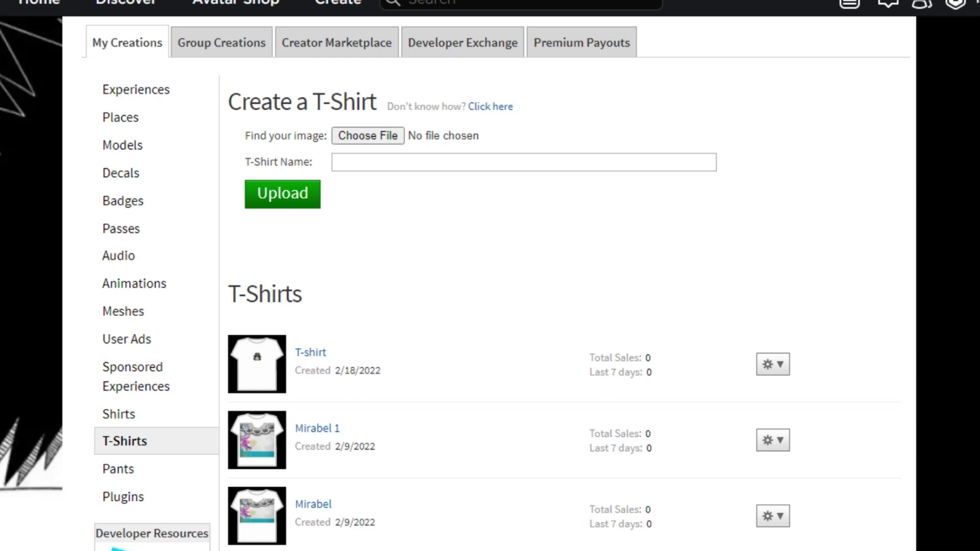
pyautogui.click(119, 414)
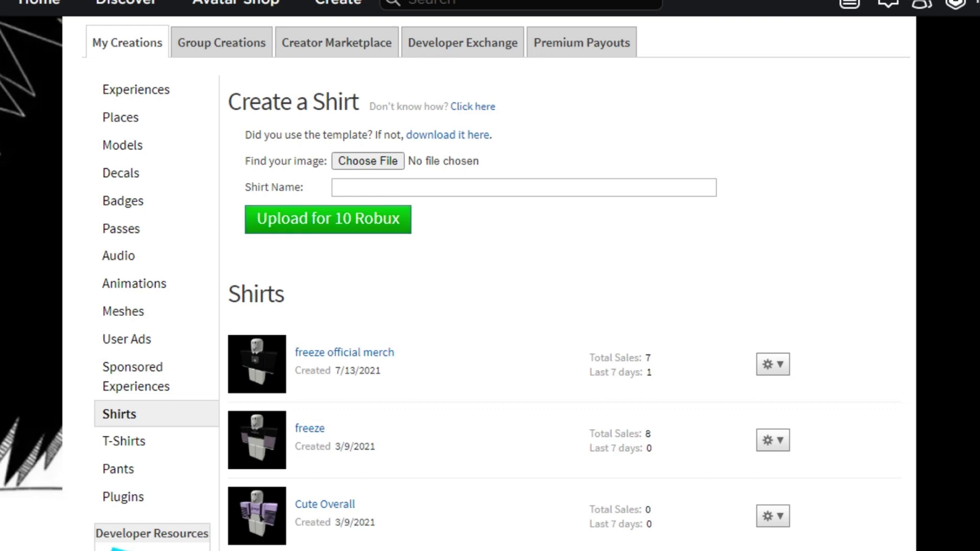
pyautogui.scroll(-3, 123, 339)
pyautogui.scroll(3, 122, 339)
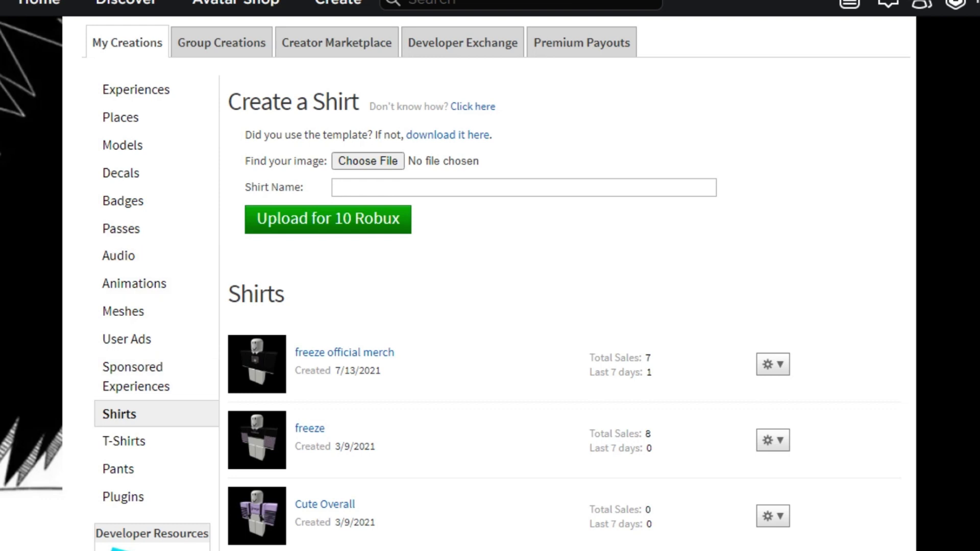
# Open the Passes creations page and list the passes for Street of Fame and for Untitled Game.
pyautogui.click(121, 228)
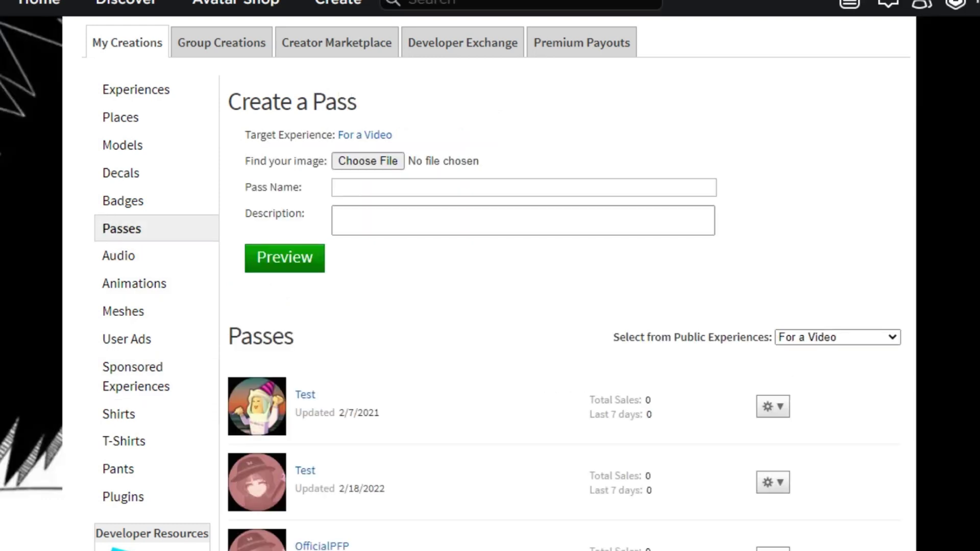
pyautogui.scroll(-3, 489, 284)
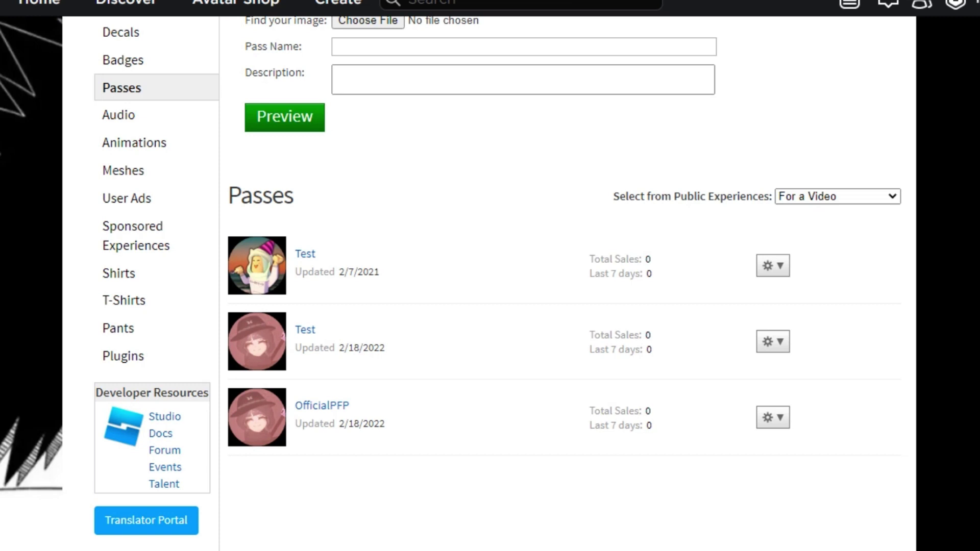
pyautogui.scroll(3, 490, 280)
pyautogui.click(837, 337)
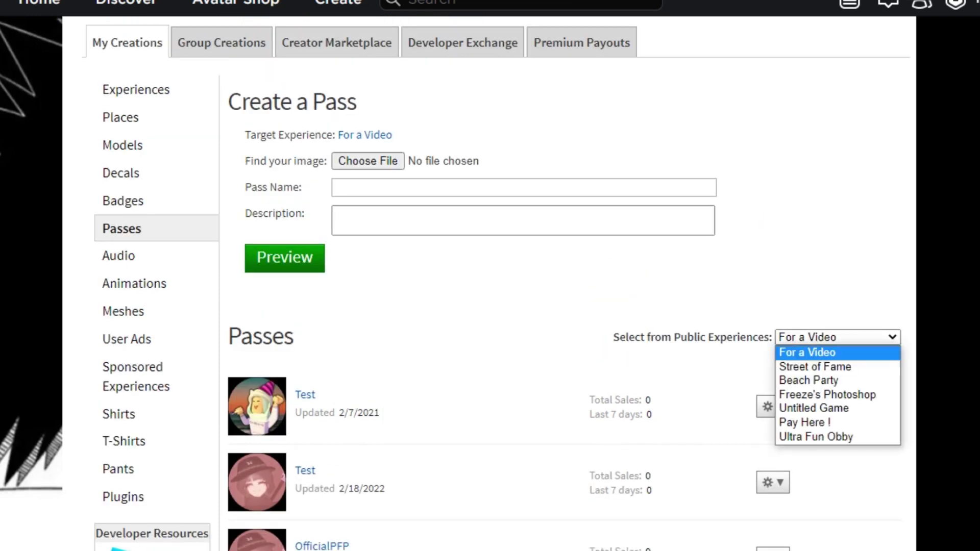
pyautogui.scroll(-3, 490, 286)
pyautogui.click(837, 196)
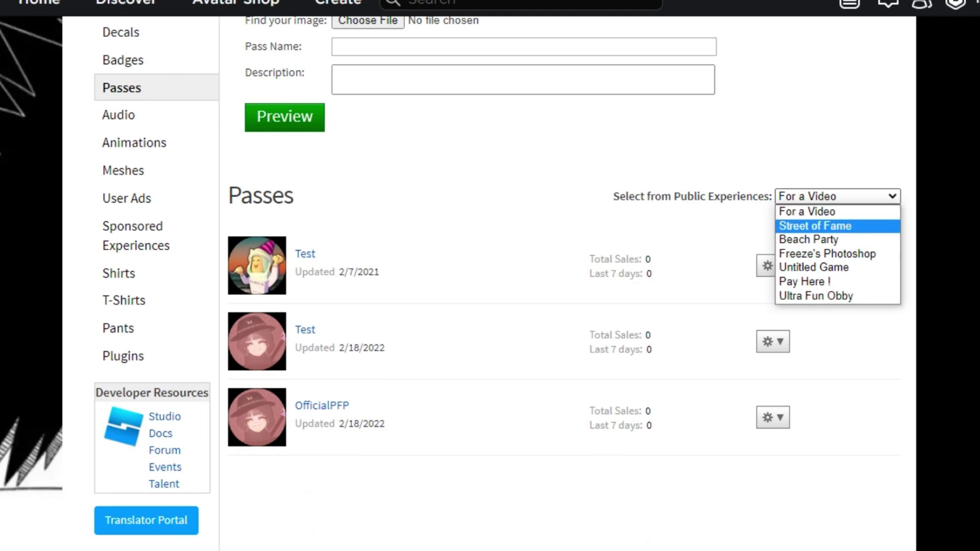
pyautogui.click(815, 226)
pyautogui.click(837, 196)
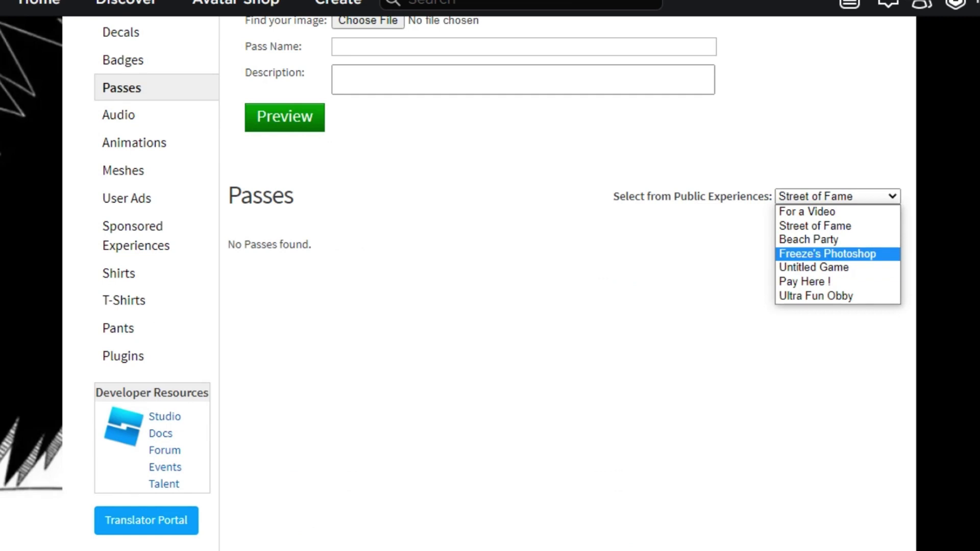
pyautogui.click(814, 267)
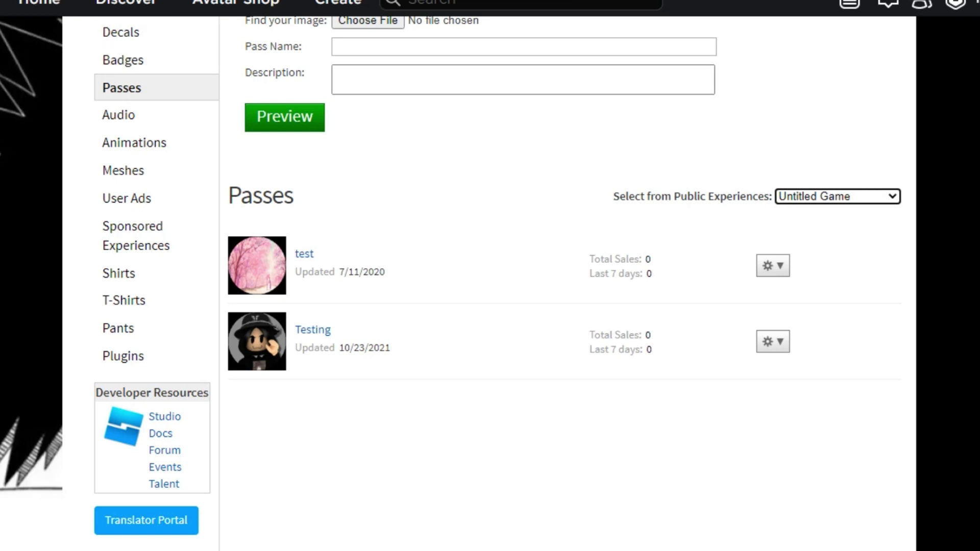
# Select Ultra Fun Obby as the experience to list passes for and to target with a new pass.
pyautogui.click(838, 196)
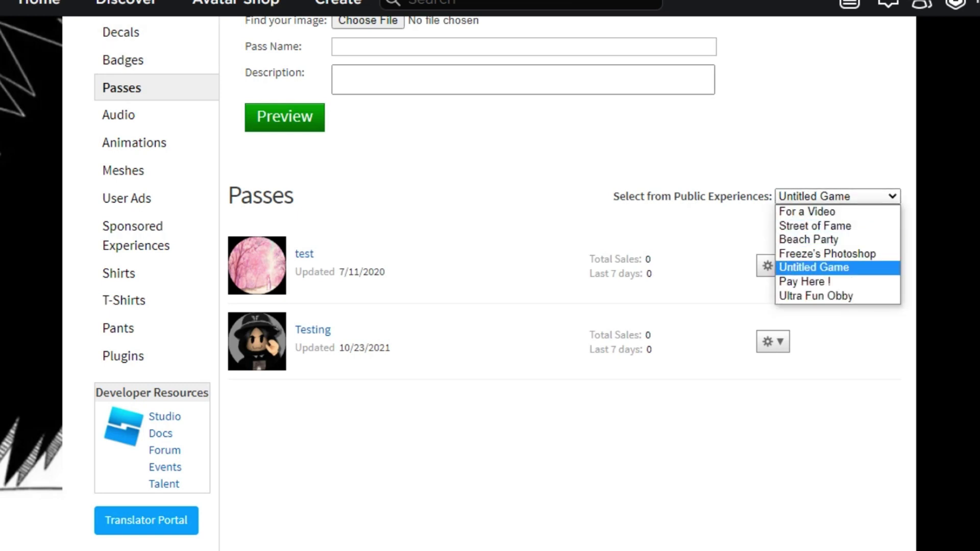
pyautogui.press('Down')
pyautogui.press('Return')
pyautogui.click(837, 296)
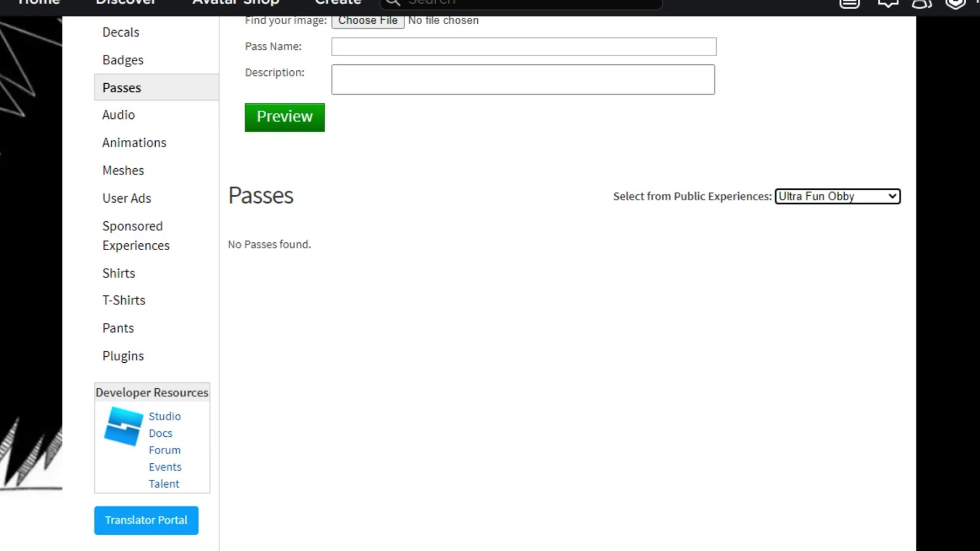
pyautogui.scroll(3, 490, 275)
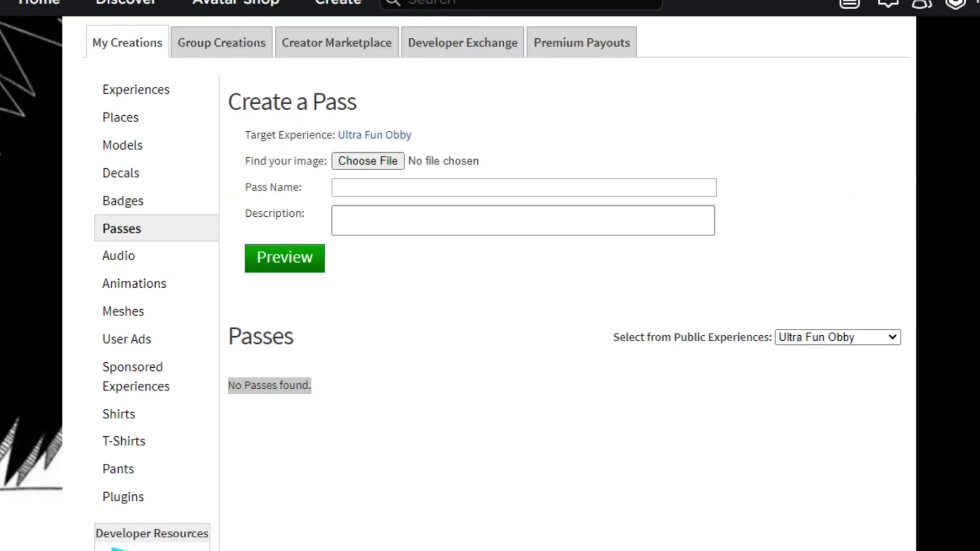
# Try to preview a pass named Donation Pass using the image "donation pass roblox - Brave Search".
pyautogui.click(368, 161)
pyautogui.click(229, 103)
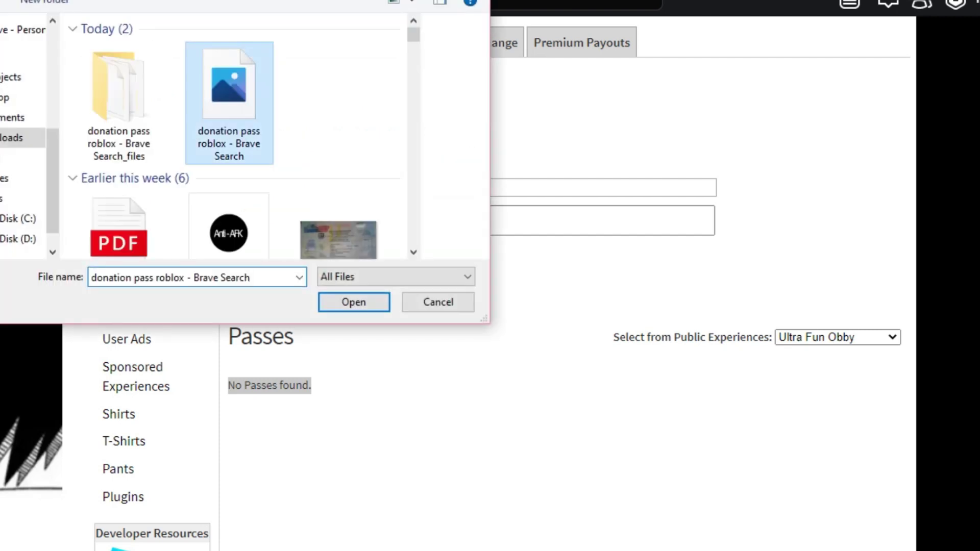
pyautogui.click(354, 302)
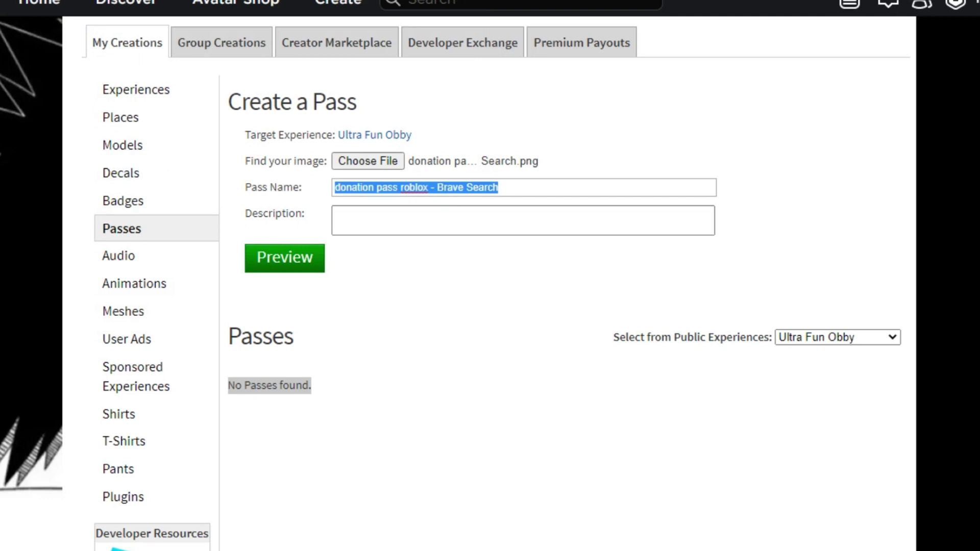
pyautogui.write('Dob')
pyautogui.press('BackSpace')
pyautogui.write('nation Pass')
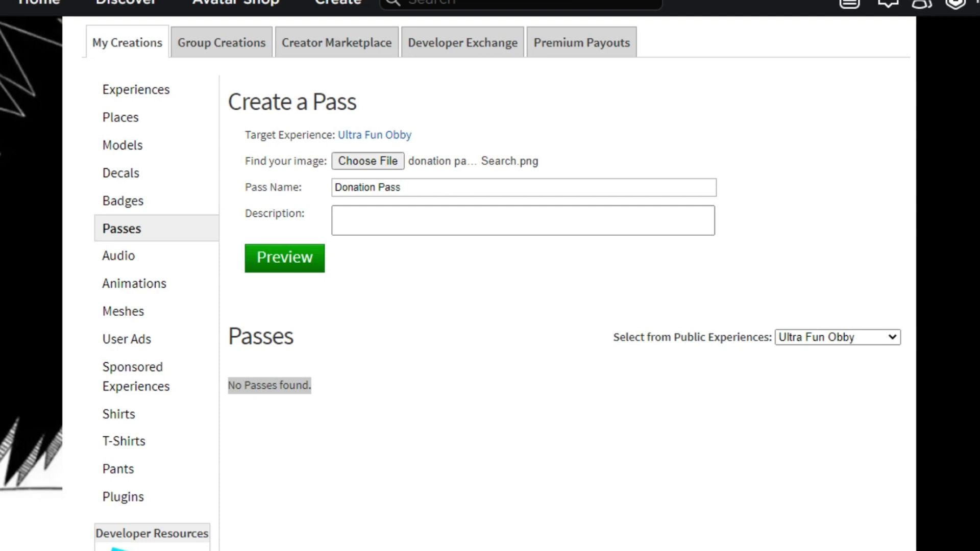
pyautogui.press('Return')
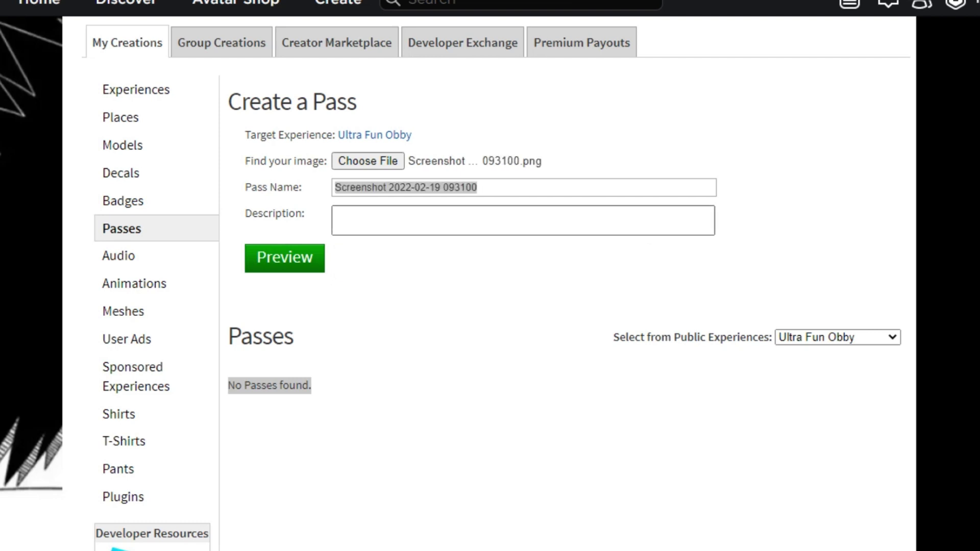
# Name the pass with the screenshot image Donation Pass, preview it, and verify its upload to Ultra Fun Obby.
pyautogui.hotkey('shift', 'Tab')
pyautogui.doubleClick(460, 187)
pyautogui.tripleClick(460, 188)
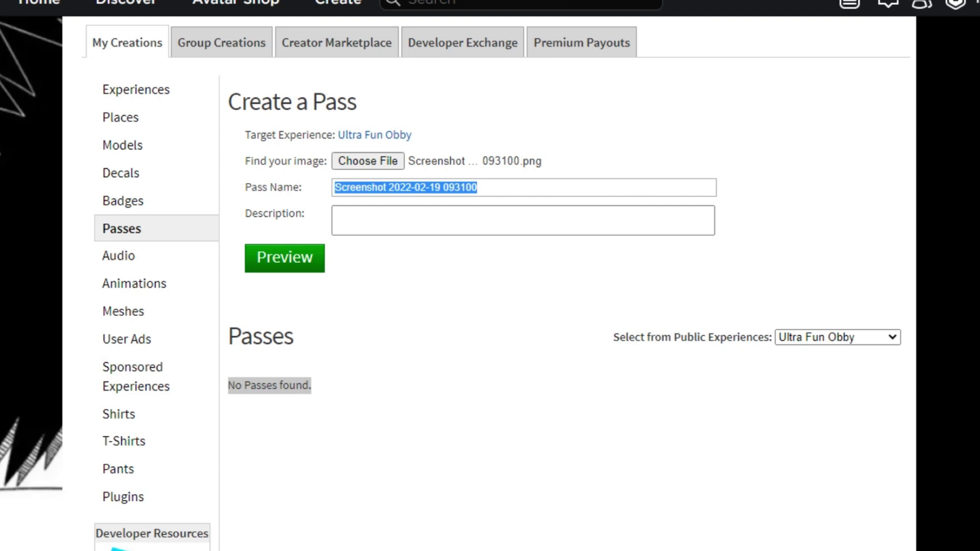
pyautogui.write('Dona')
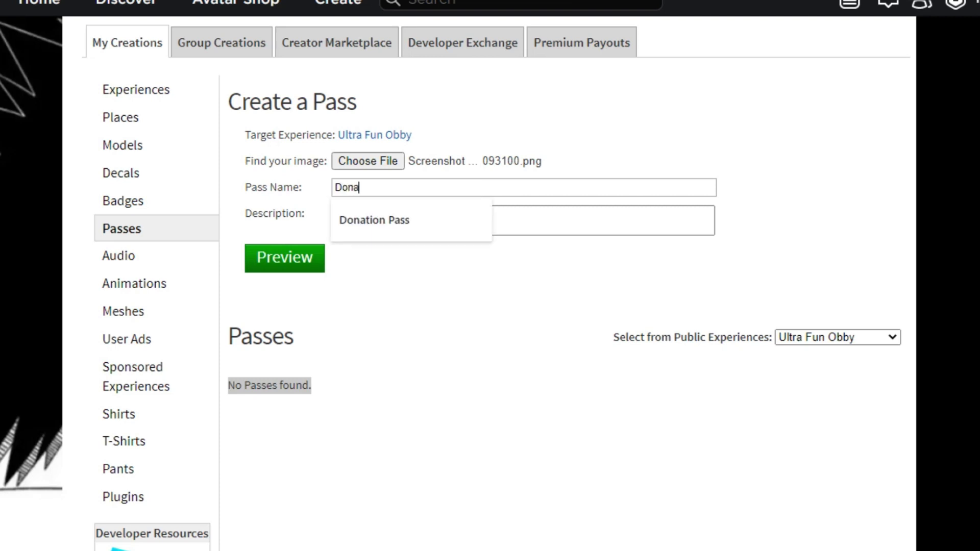
pyautogui.write('tion')
pyautogui.press('Down')
pyautogui.press('Return')
pyautogui.press('Return')
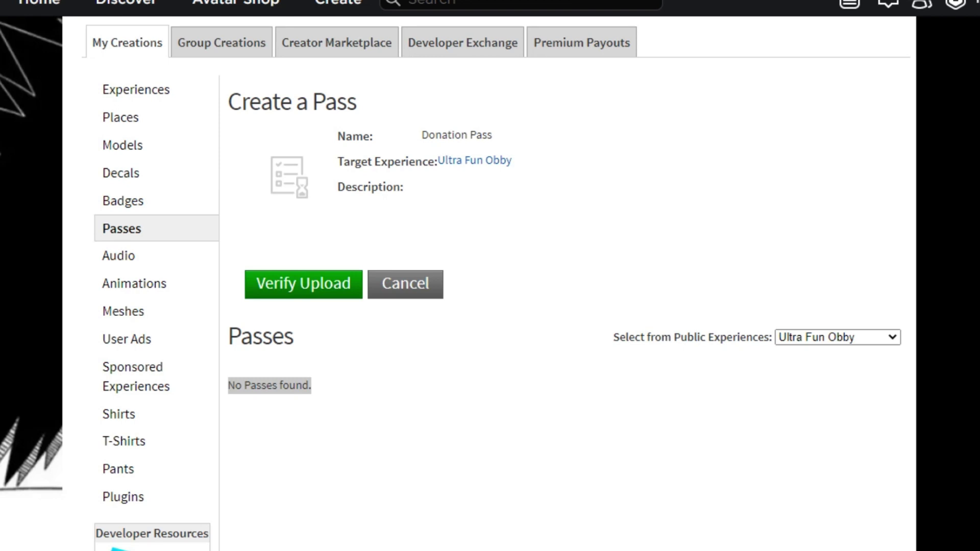
pyautogui.click(303, 284)
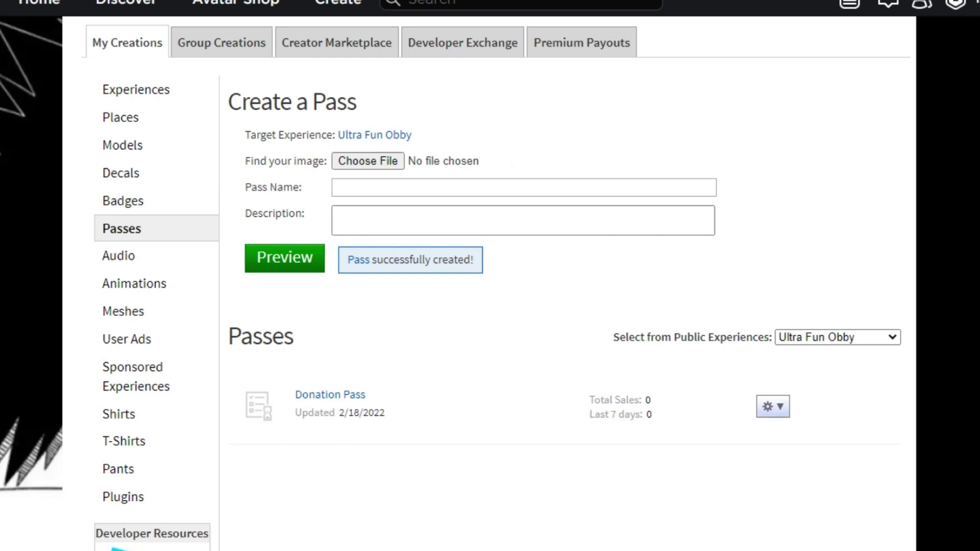
# Open the configuration of Donation Pass and look through its general settings.
pyautogui.click(772, 407)
pyautogui.click(712, 435)
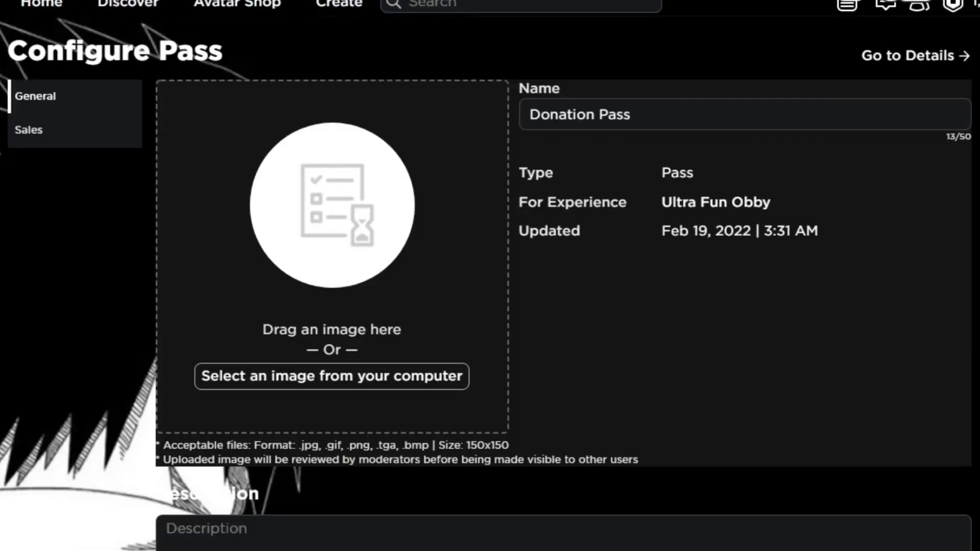
pyautogui.scroll(-5, 490, 284)
pyautogui.scroll(5, 490, 284)
pyautogui.scroll(-1, 490, 284)
pyautogui.scroll(-5, 491, 276)
pyautogui.scroll(5, 490, 275)
# Put Donation Pass up for sale in its sales settings at a price of 1000 Robux.
pyautogui.click(28, 130)
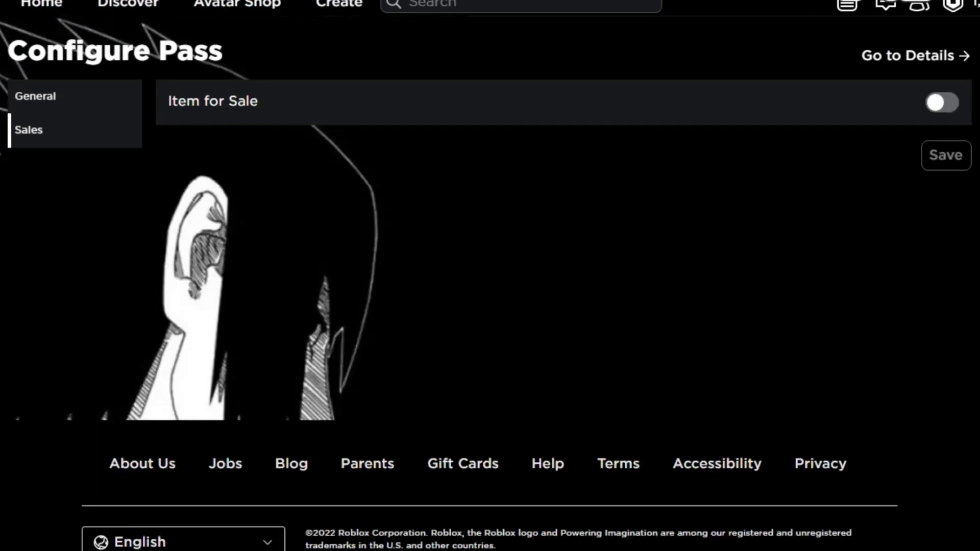
pyautogui.click(942, 102)
pyautogui.click(629, 144)
pyautogui.click(628, 144)
pyautogui.click(629, 144)
pyautogui.click(628, 144)
pyautogui.click(629, 144)
pyautogui.click(629, 144)
pyautogui.hotkey('ctrl', 'a')
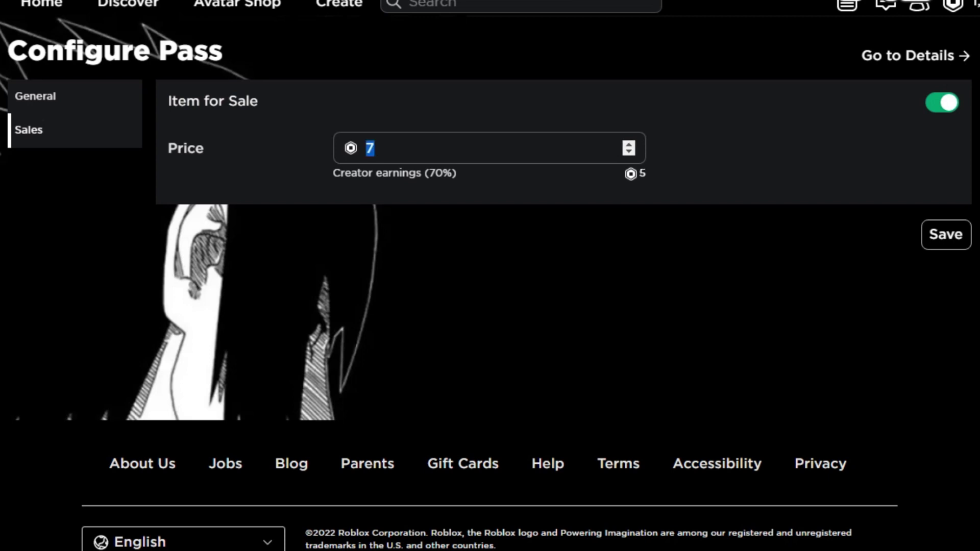
pyautogui.write('1000')
pyautogui.press('Tab')
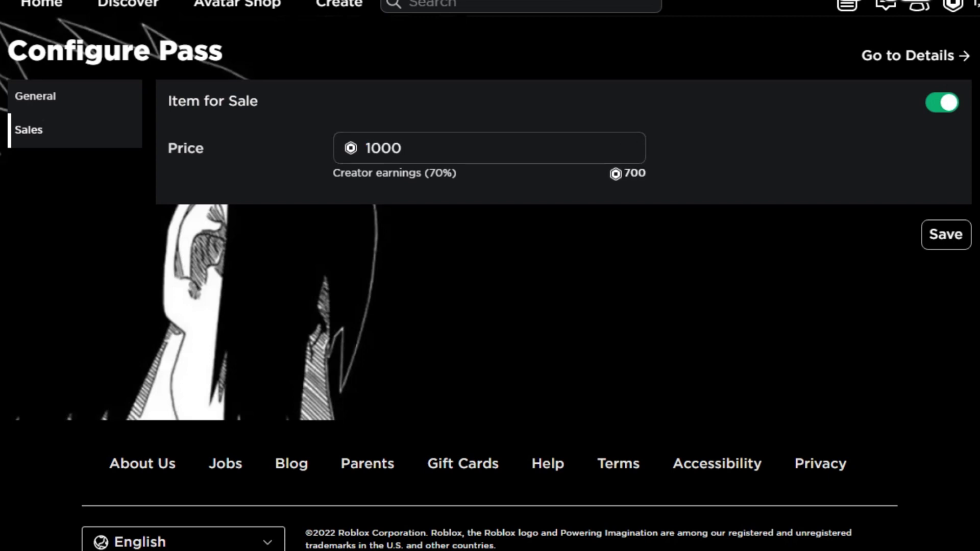
# Point out the creator earnings, save the pass's sales settings, and go to its details page.
pyautogui.moveTo(629, 173); pyautogui.dragTo(612, 153)
pyautogui.click(634, 176)
pyautogui.click(945, 235)
pyautogui.click(908, 55)
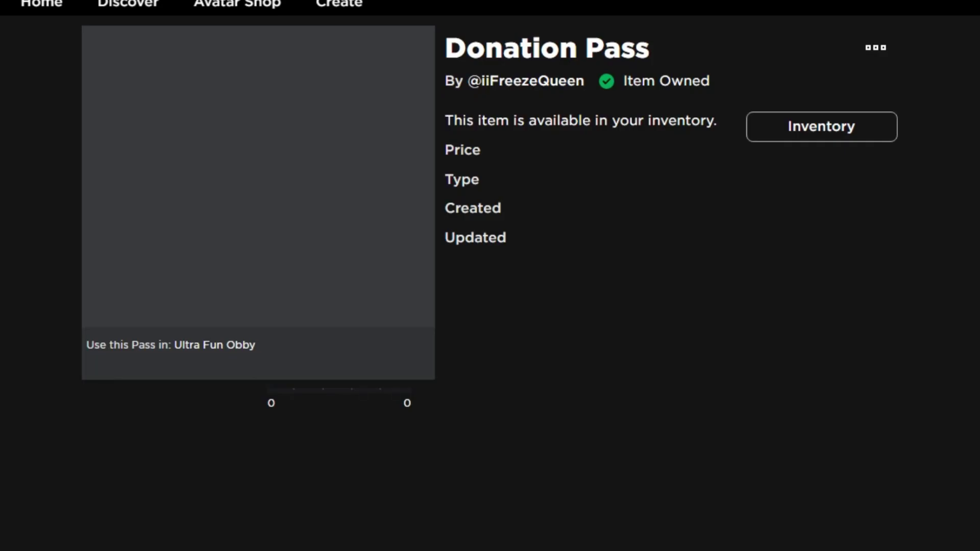